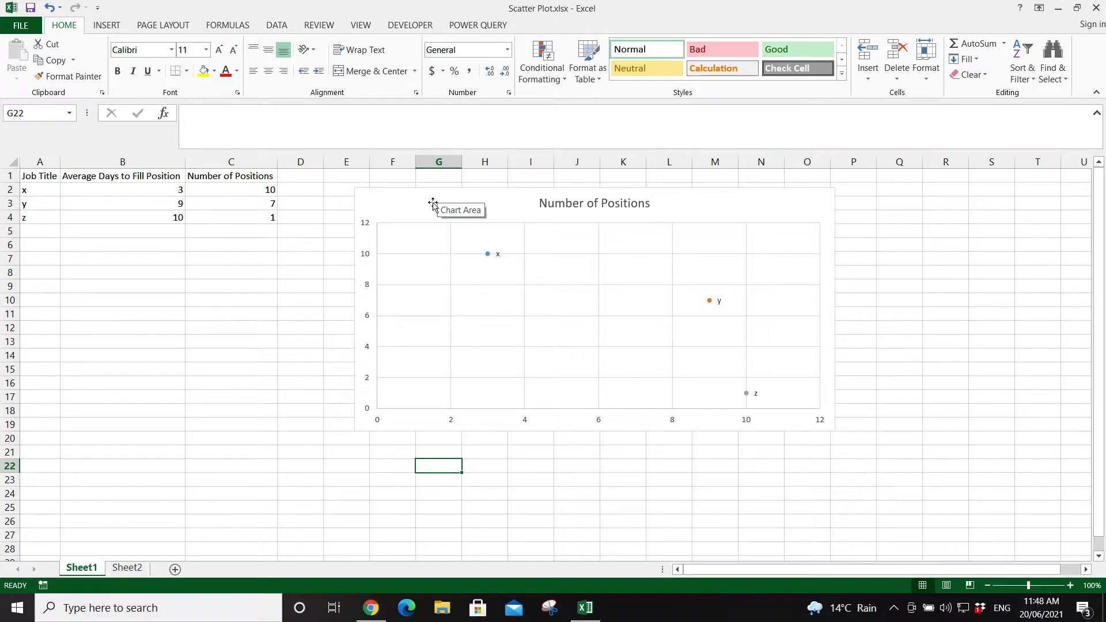
Add a Salary column in D1:D4 with the values 1000, 5000 and 30000 for job titles x, y and z
click(306, 177)
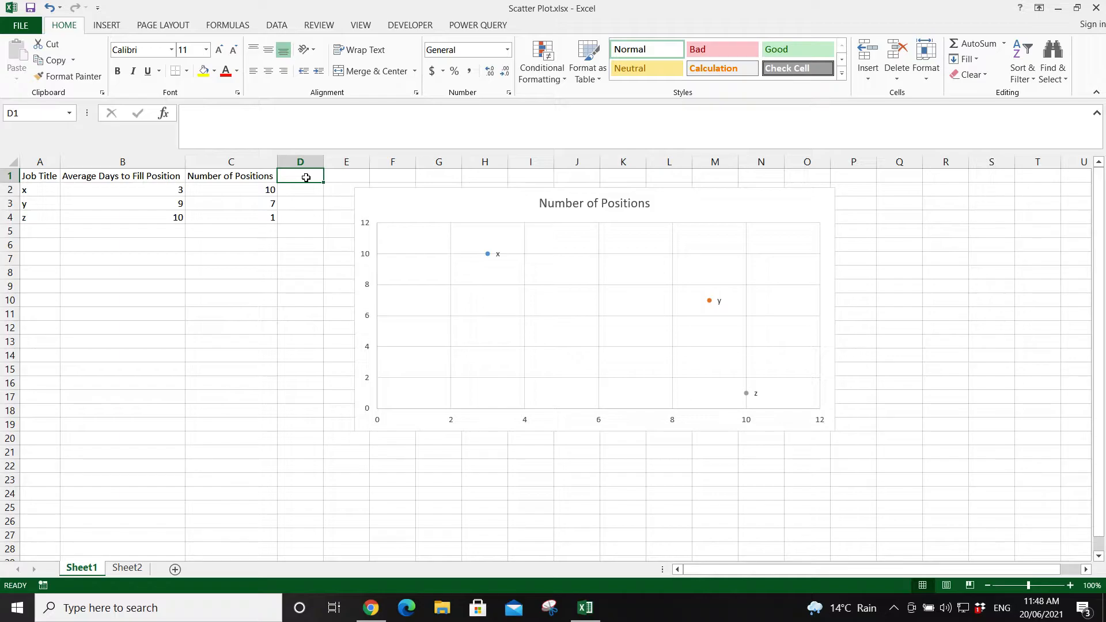
text(Sal)
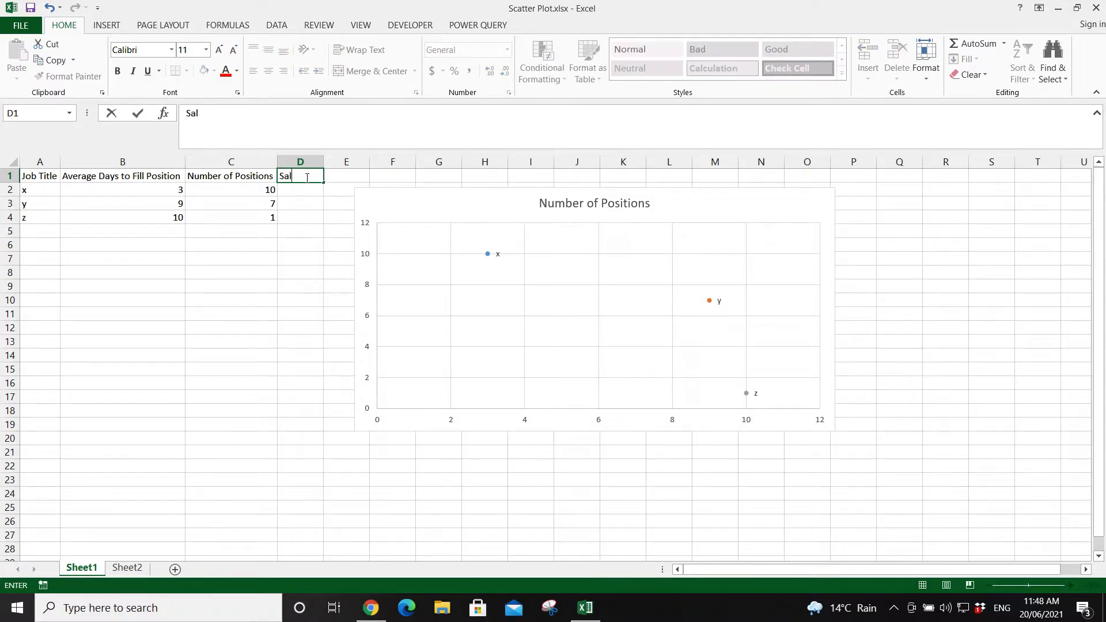
text(ary)
key(Return)
text(1000)
key(Return)
text(5000)
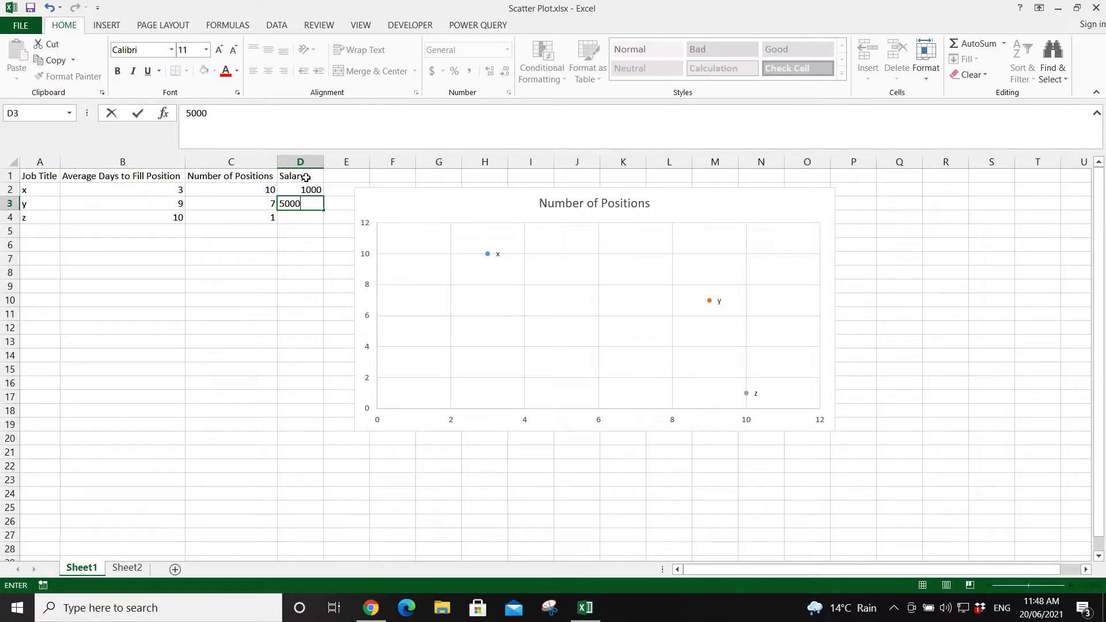
key(Return)
text(10)
key(BackSpace)
key(BackSpace)
text(30000)
key(Return)
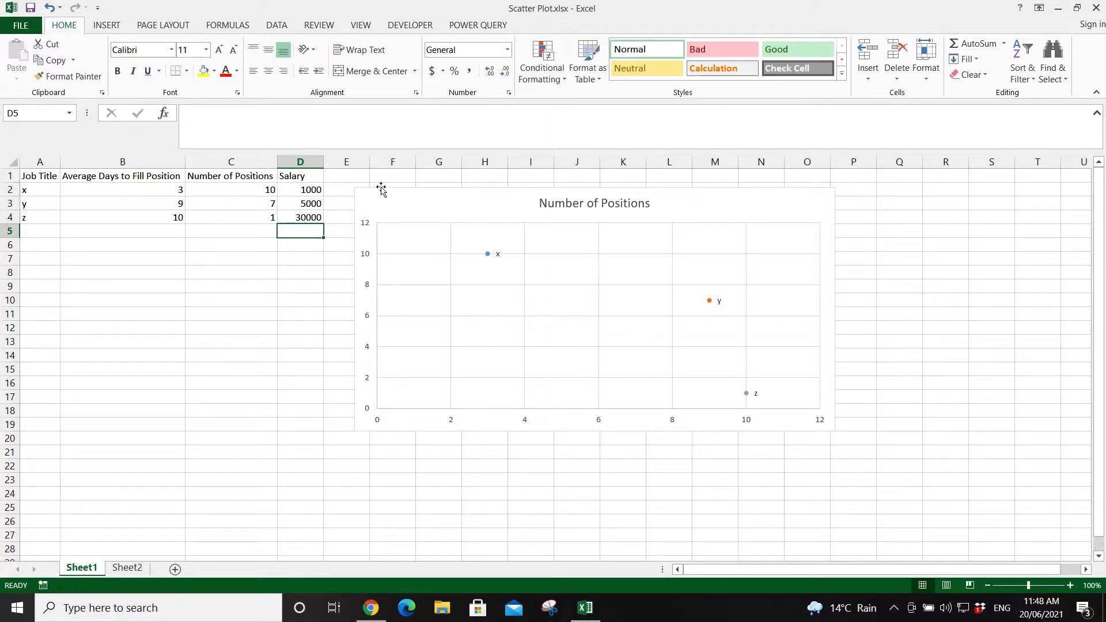
Change the Number of Positions scatter chart to the 3-D Bubble type, using the single-series variant with all three points
click(422, 203)
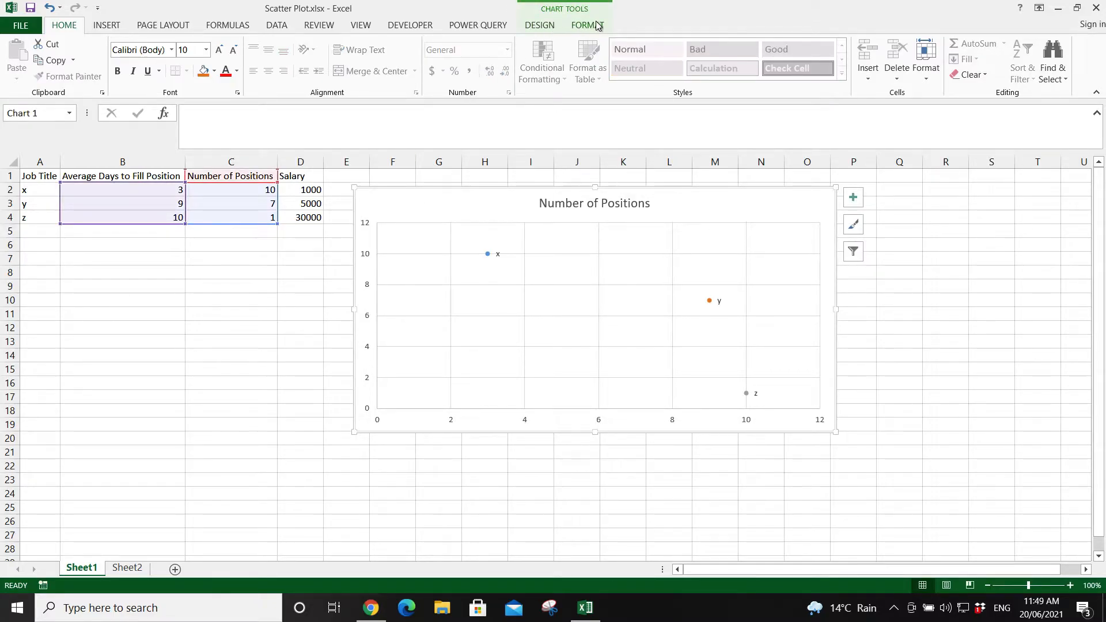
click(538, 27)
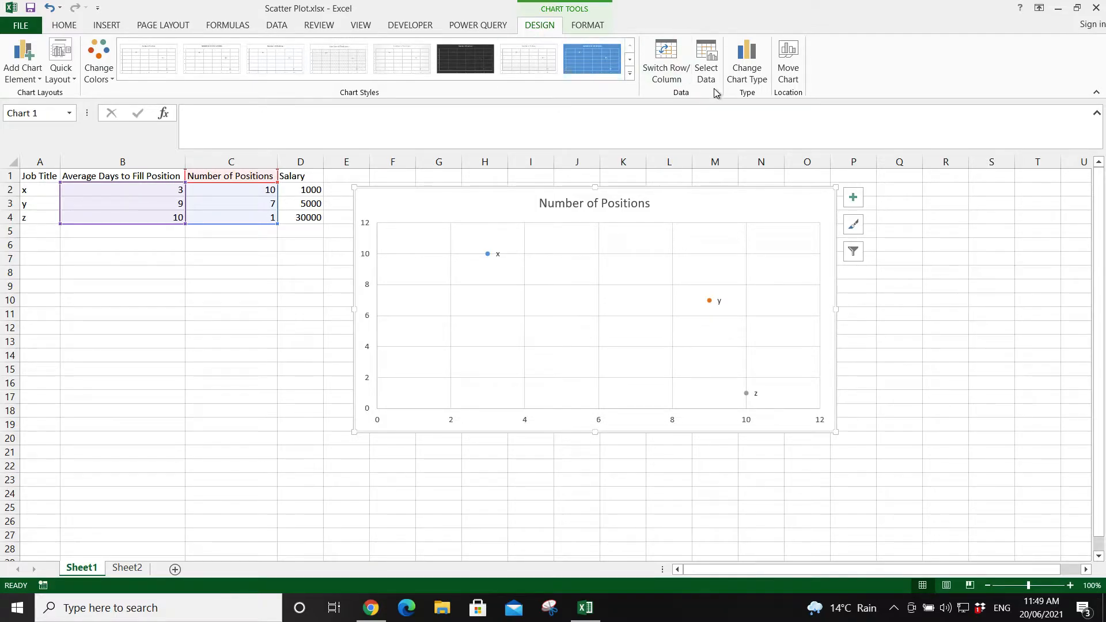
click(747, 82)
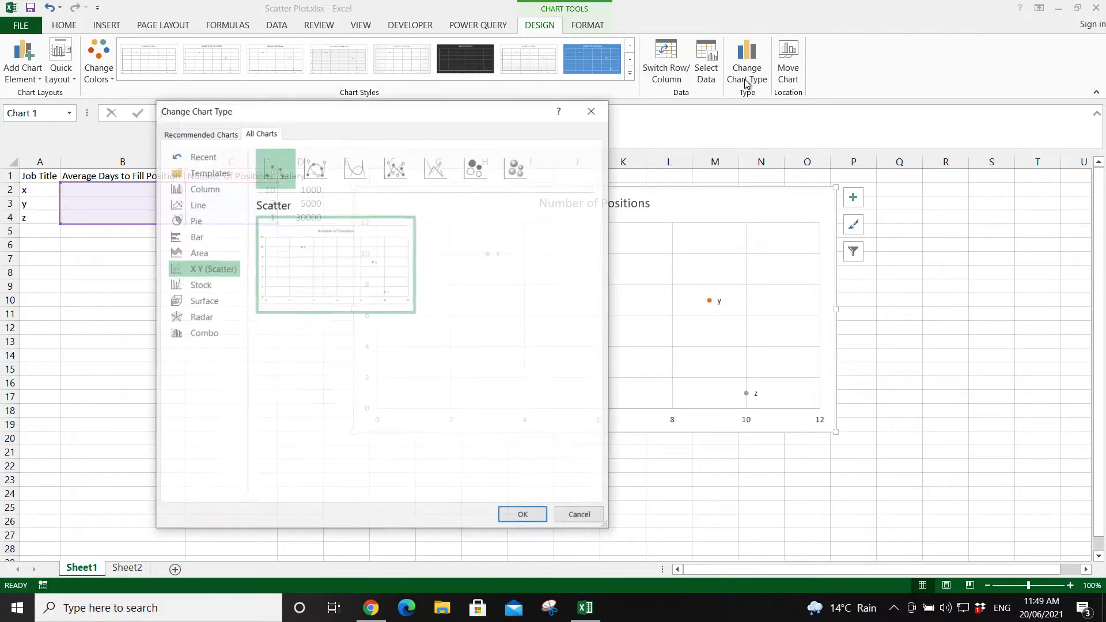
click(472, 175)
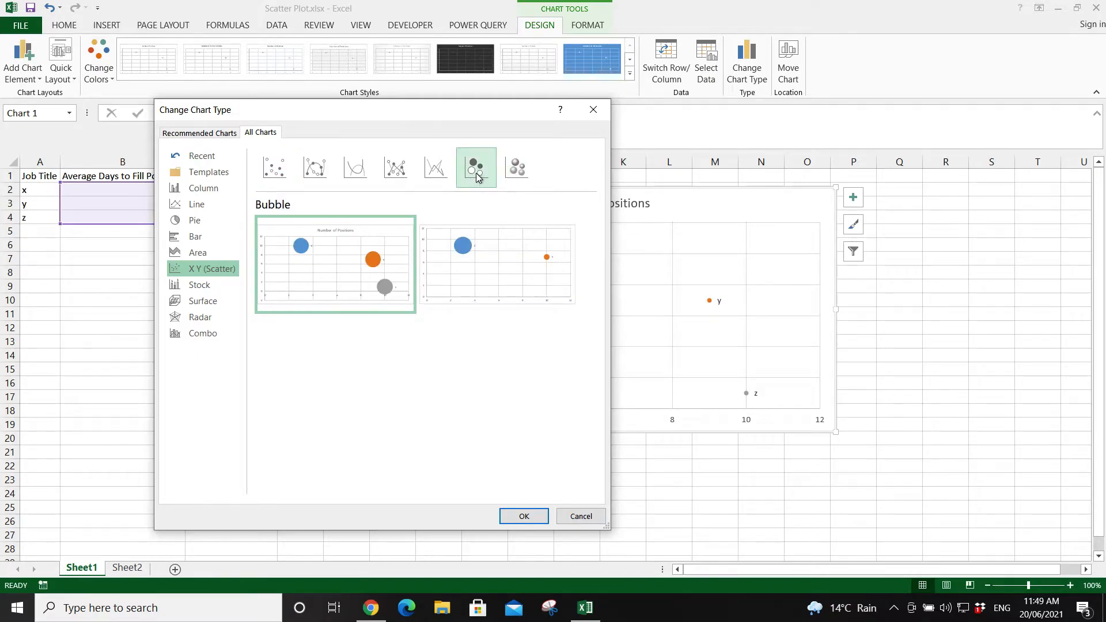
click(518, 173)
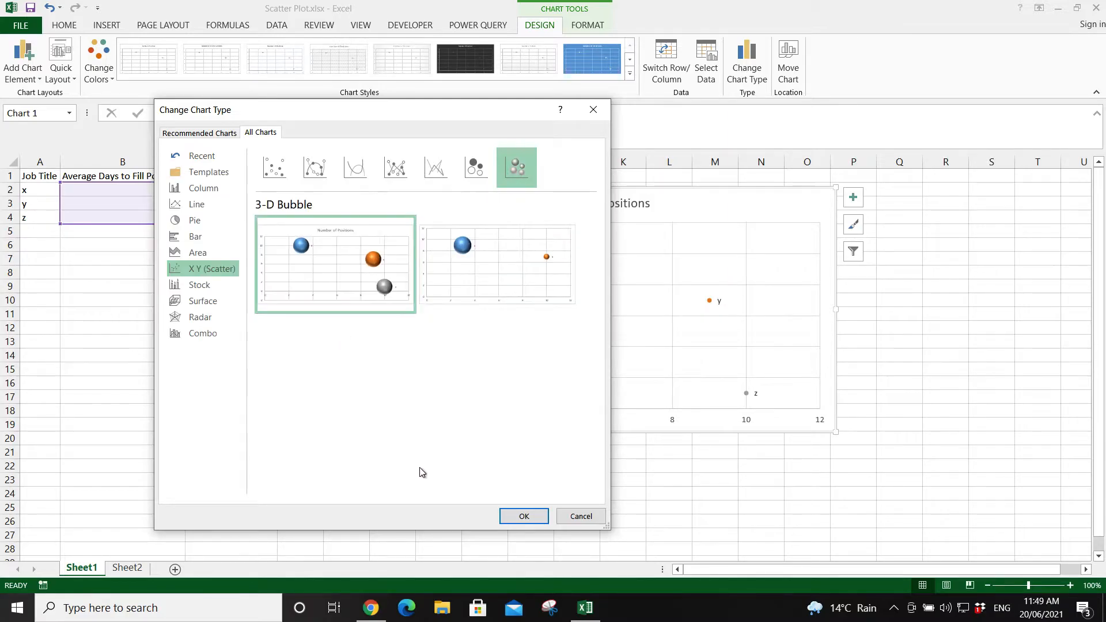
mouse_move(343, 280)
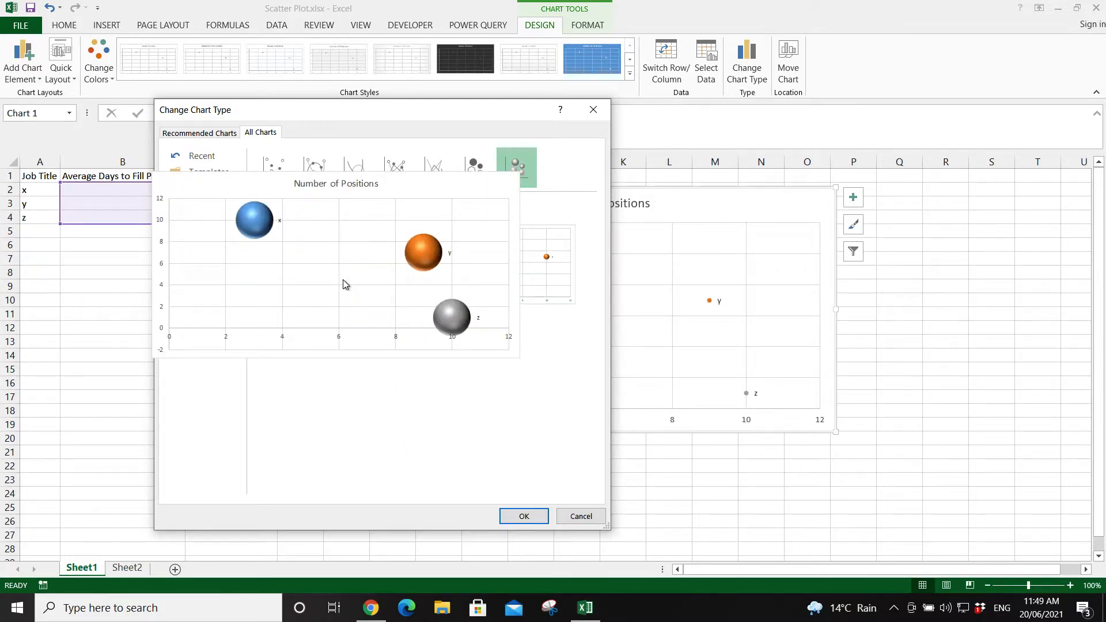
click(516, 518)
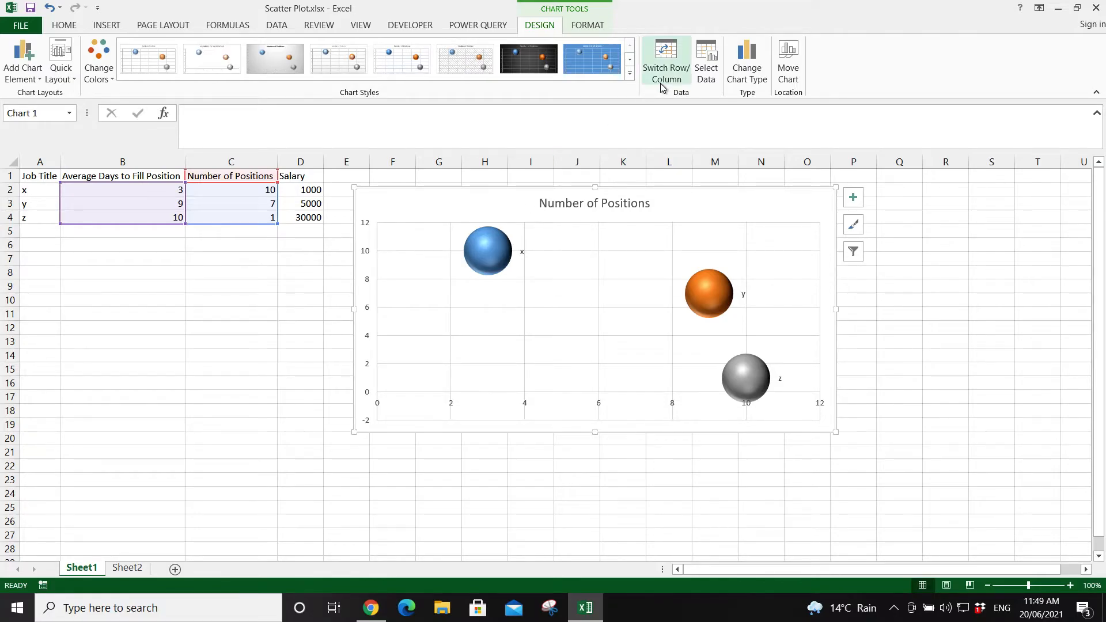
Edit the chart's Number of Positions series so its bubble size comes from the salaries in D2:D4
click(709, 78)
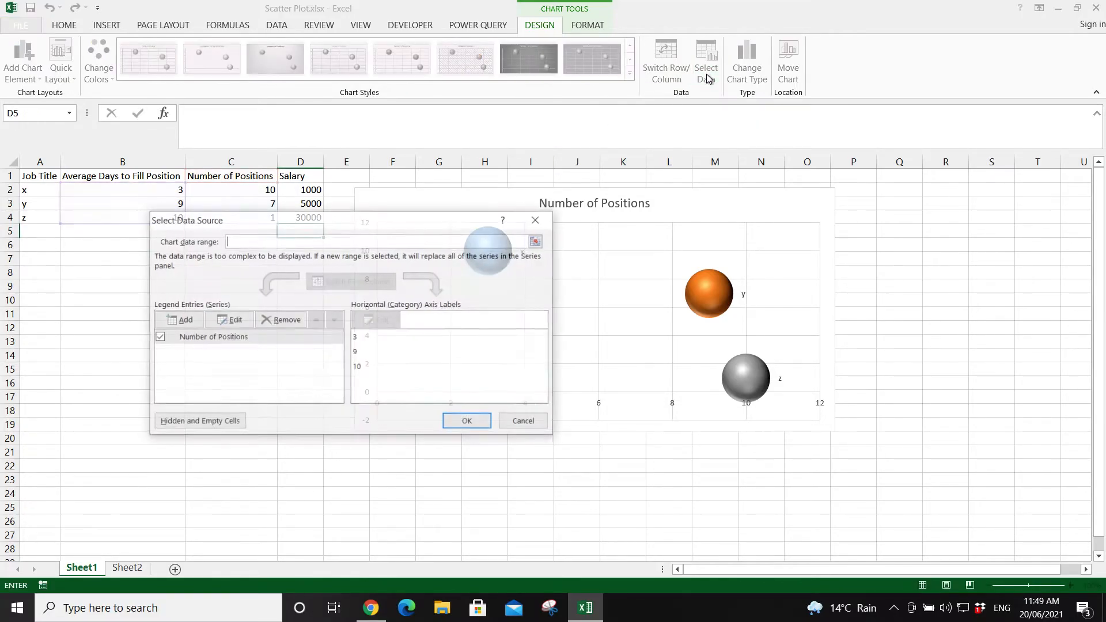
click(219, 321)
drag(337, 257, 642, 265)
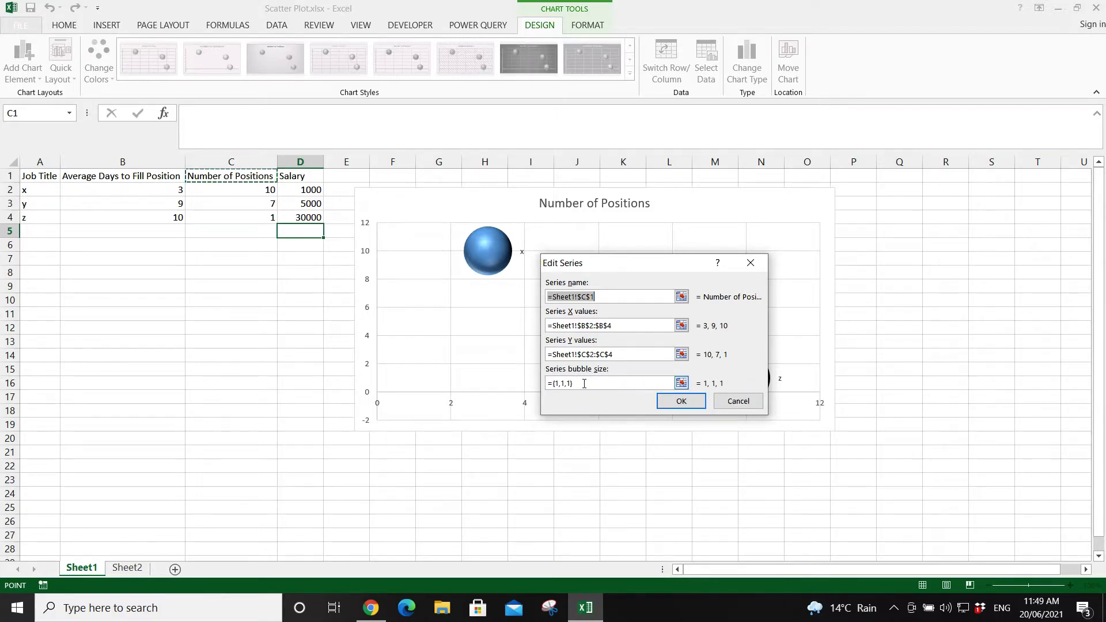
drag(594, 382, 507, 383)
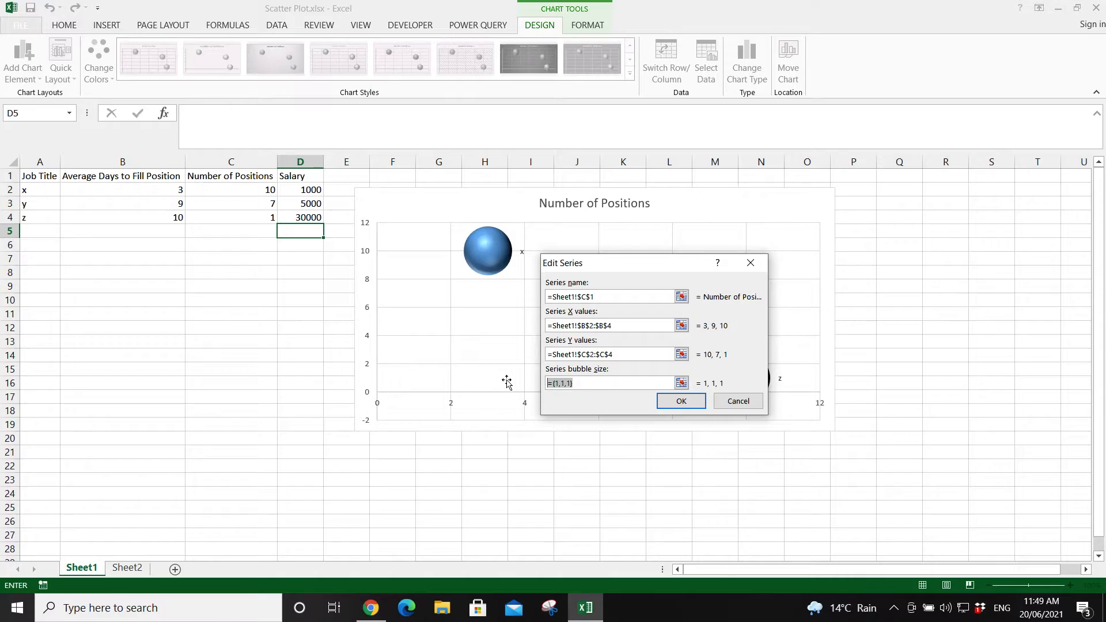
key(BackSpace)
drag(318, 191, 314, 218)
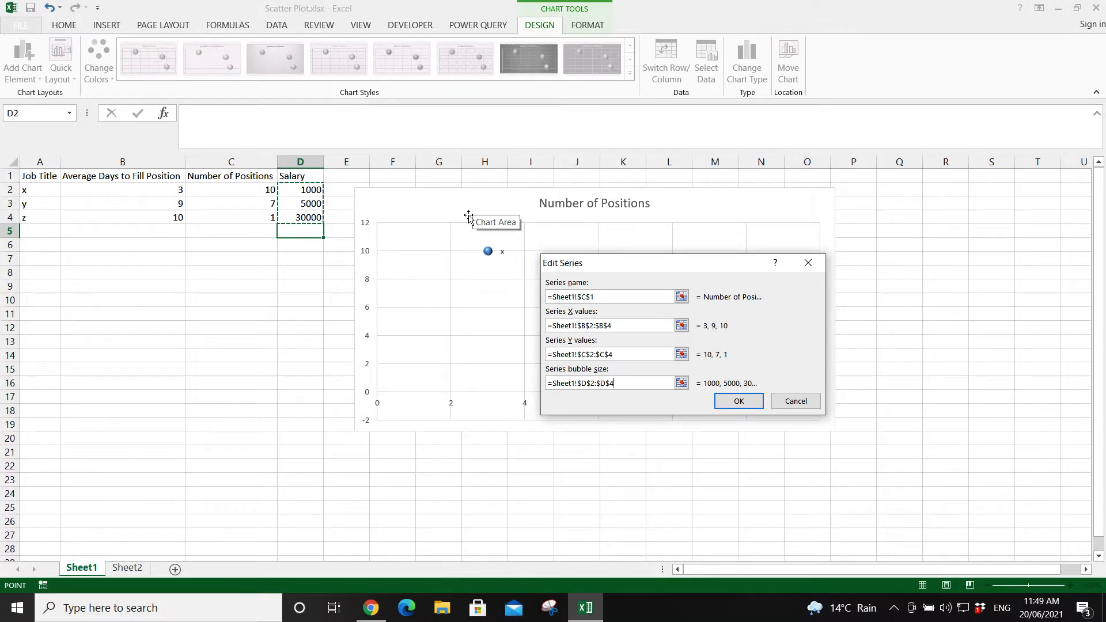
click(721, 399)
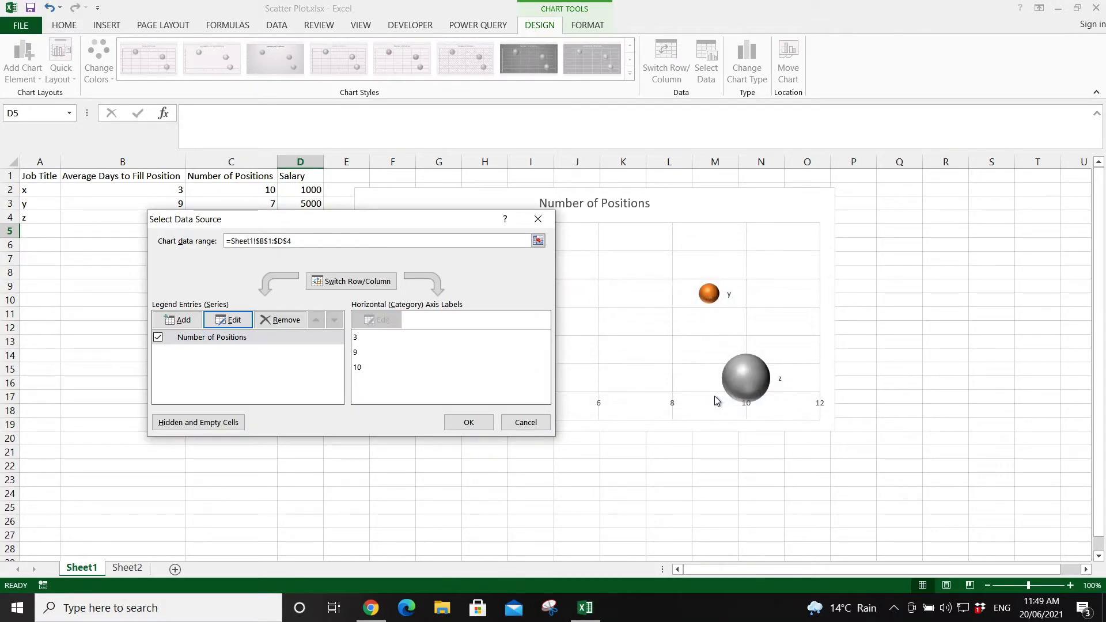
click(470, 423)
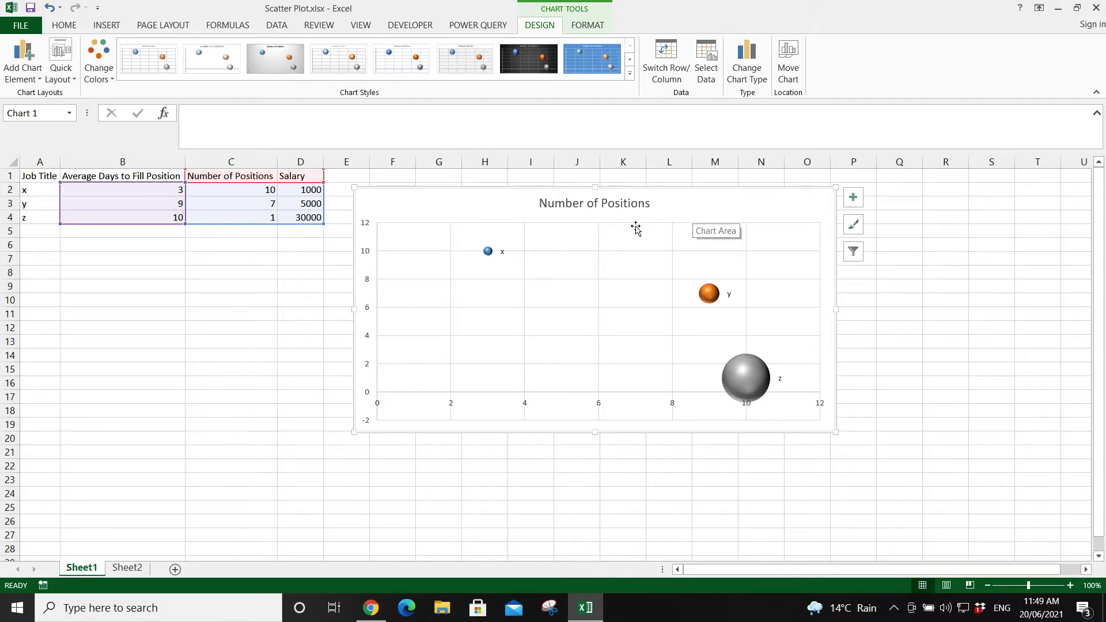
Add the bubble size to the data labels of the chart's bubbles, keeping the job titles, and deselect the chart
click(487, 253)
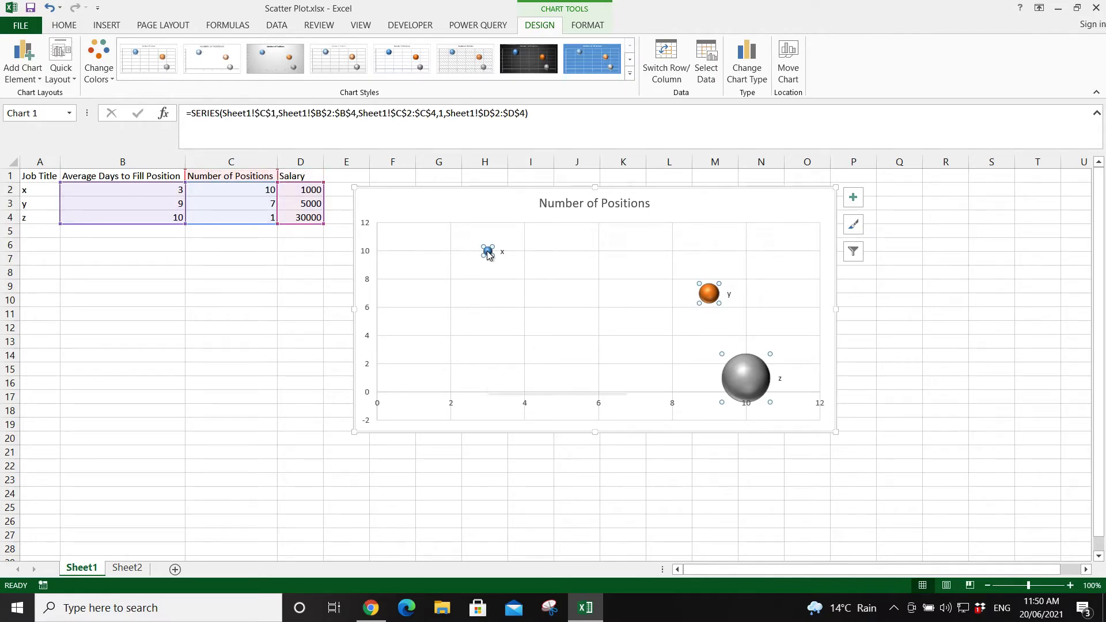
right_click(488, 256)
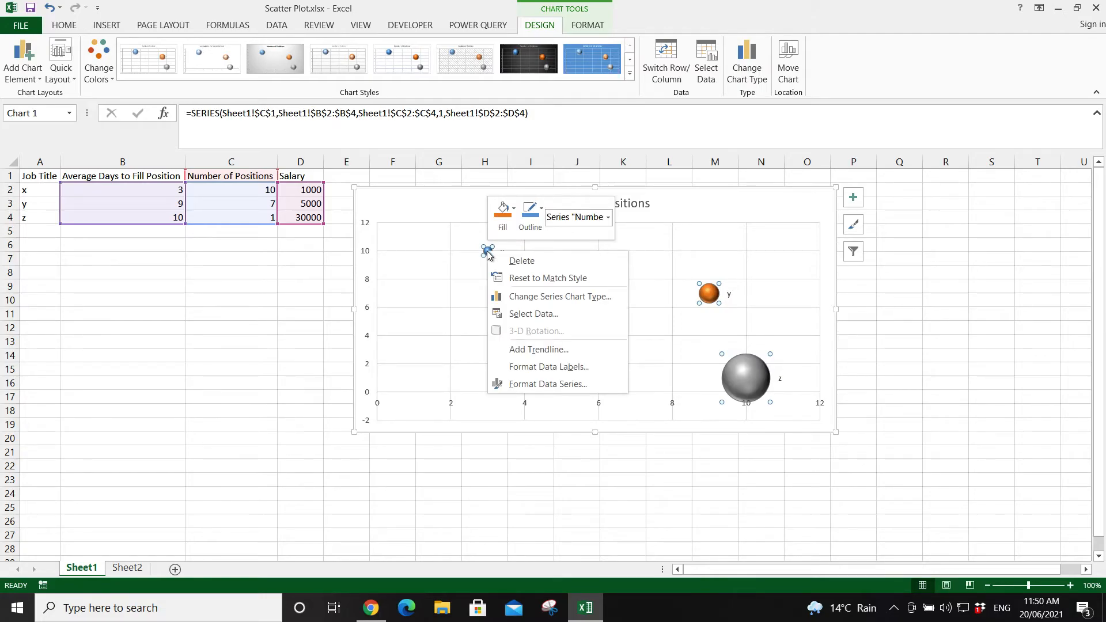
click(557, 367)
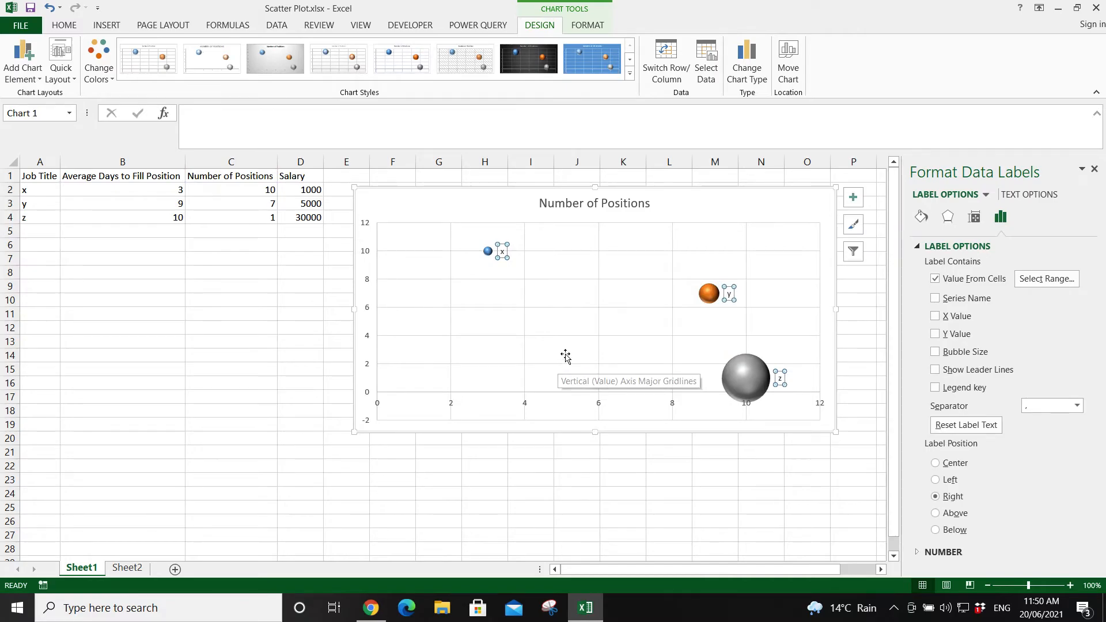
click(935, 352)
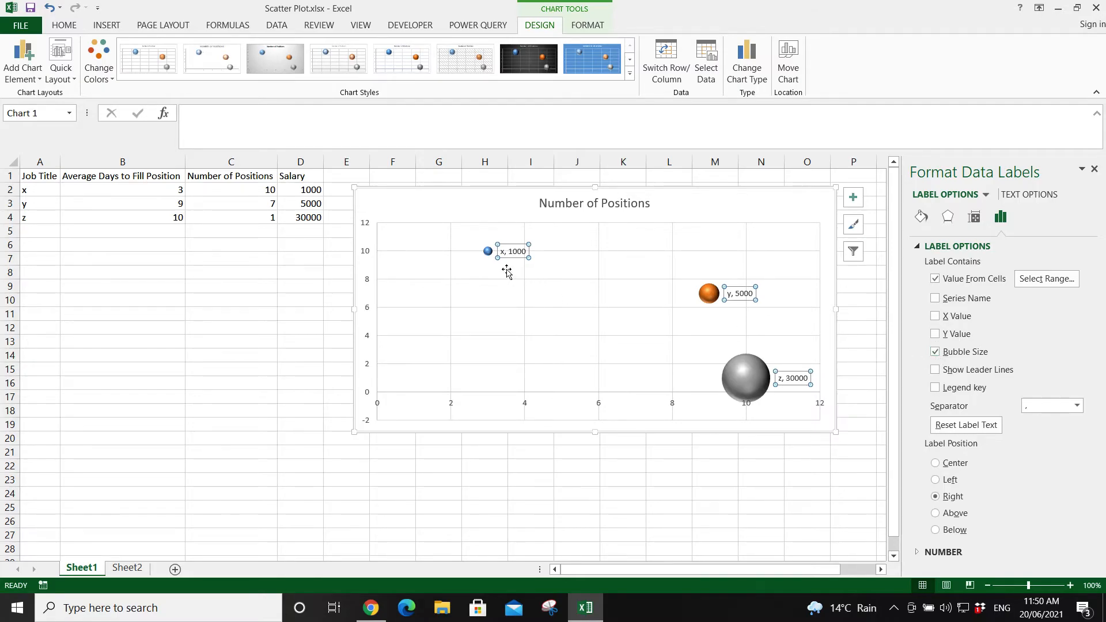
click(872, 380)
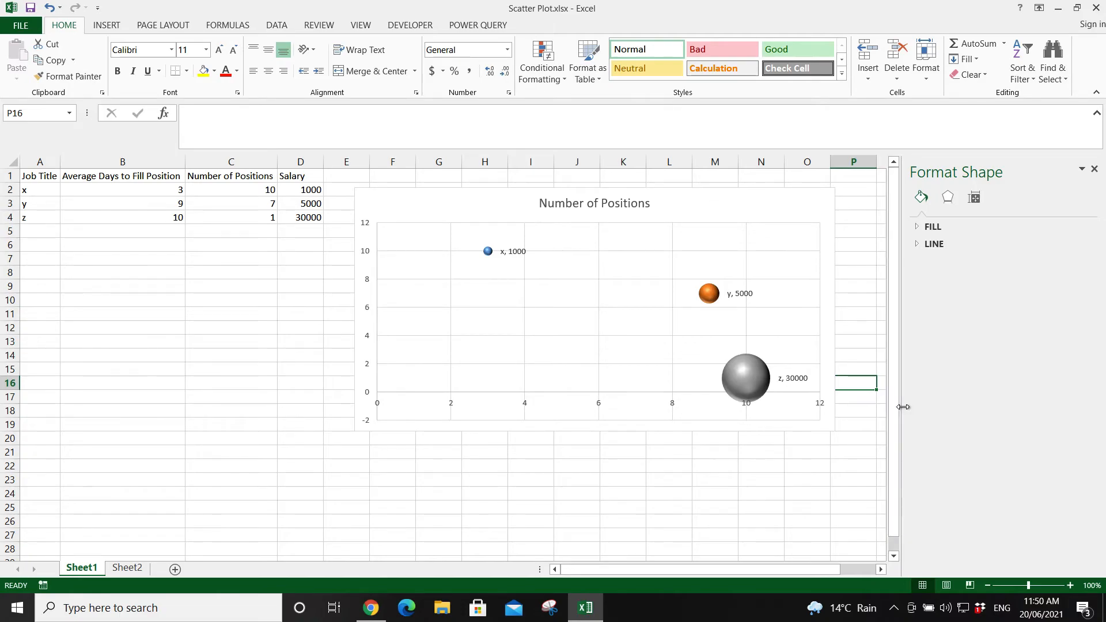
drag(902, 406, 915, 344)
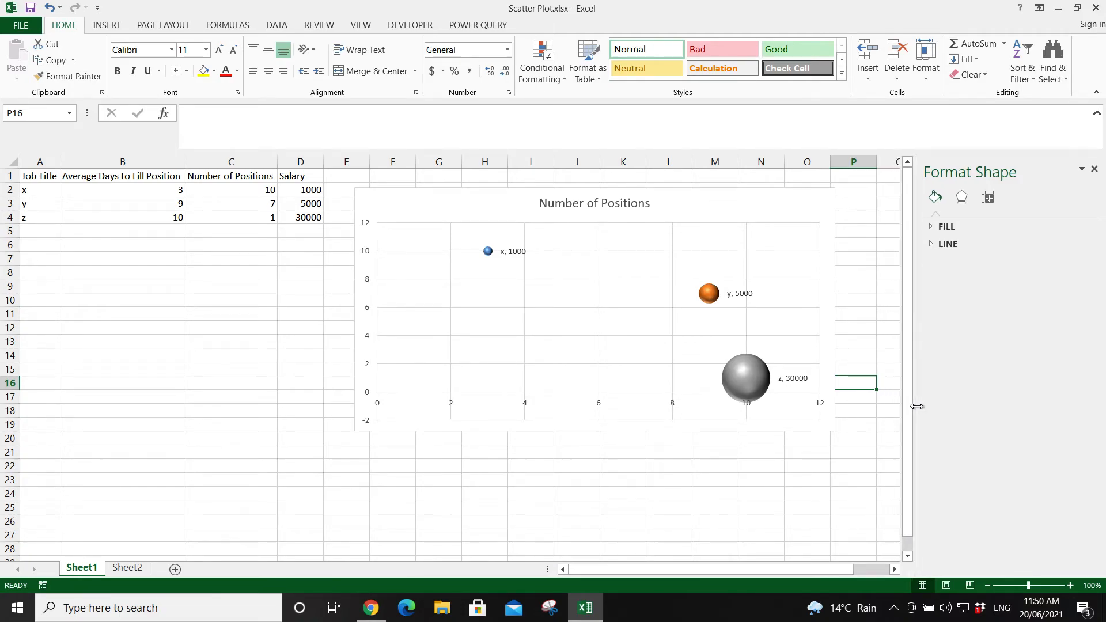
click(811, 463)
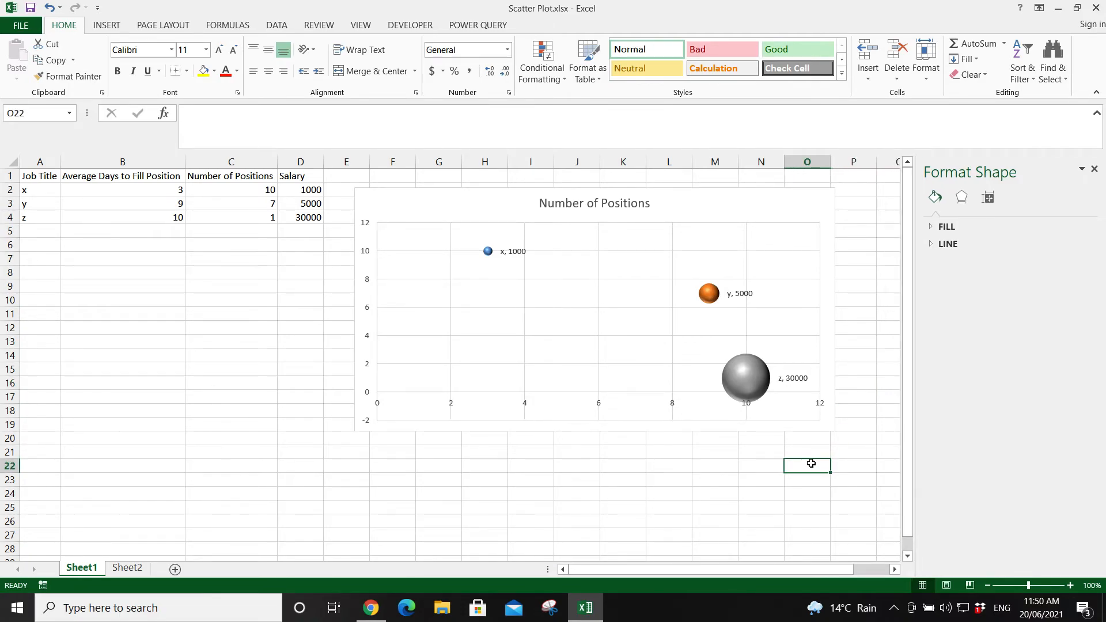
Preview the 3-D Bubble chart options for the table in A1:D4, and cancel without inserting a chart
click(301, 217)
drag(301, 217, 34, 175)
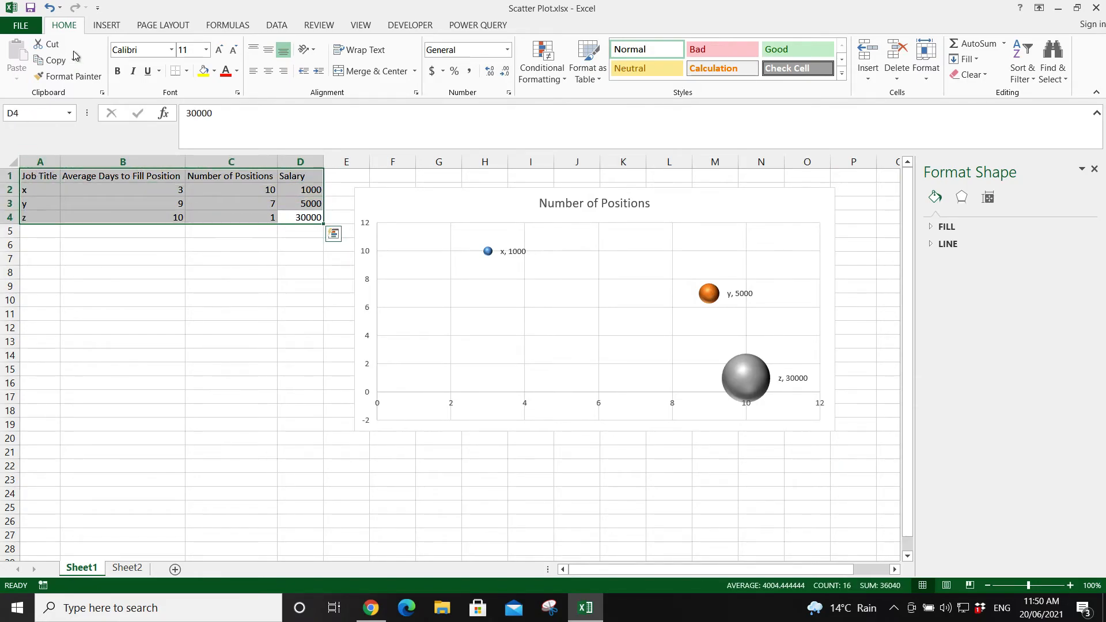
click(103, 25)
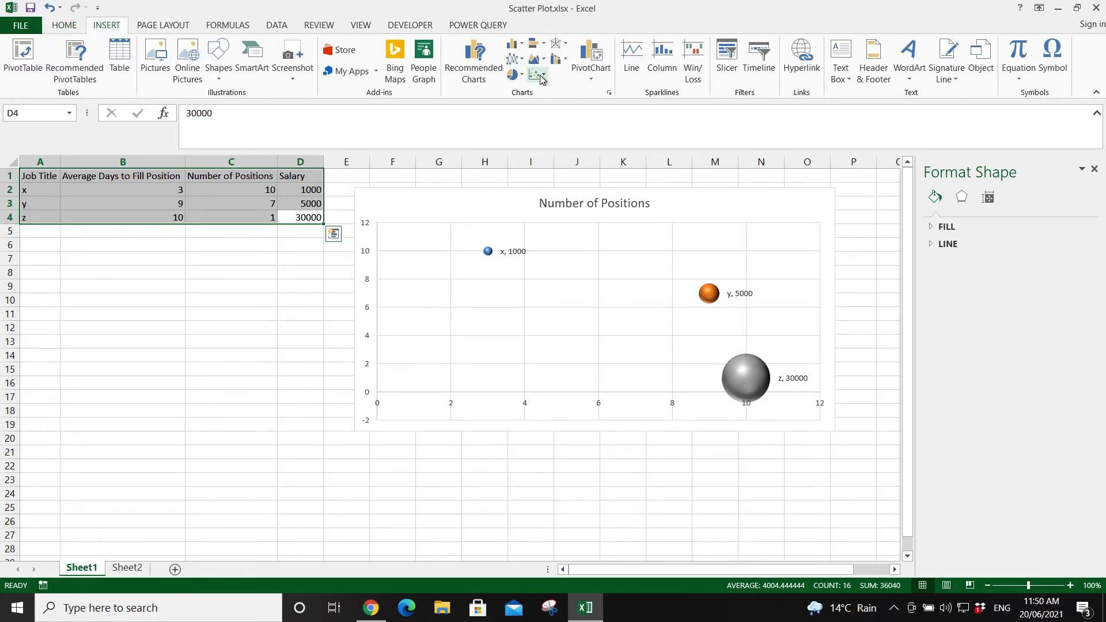
click(474, 77)
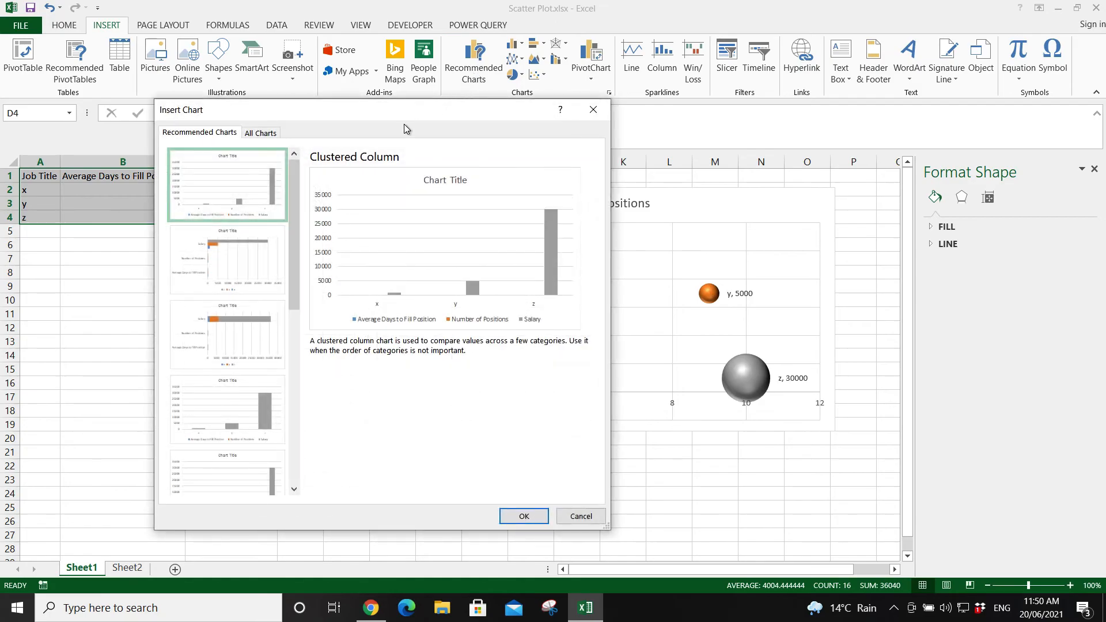
click(257, 135)
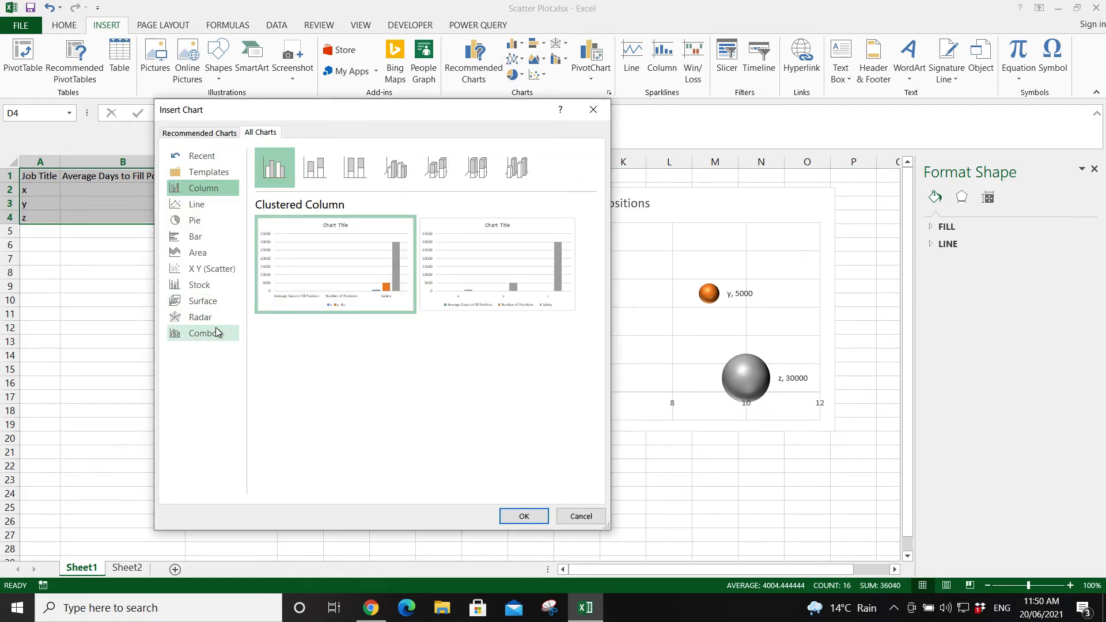
click(207, 270)
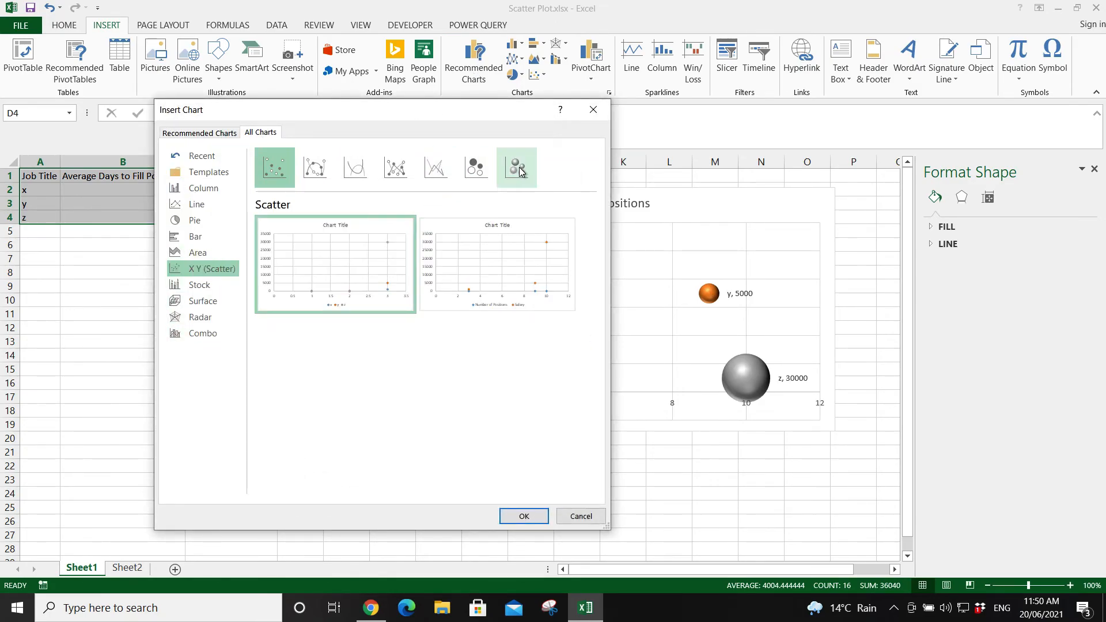
click(517, 168)
mouse_move(509, 264)
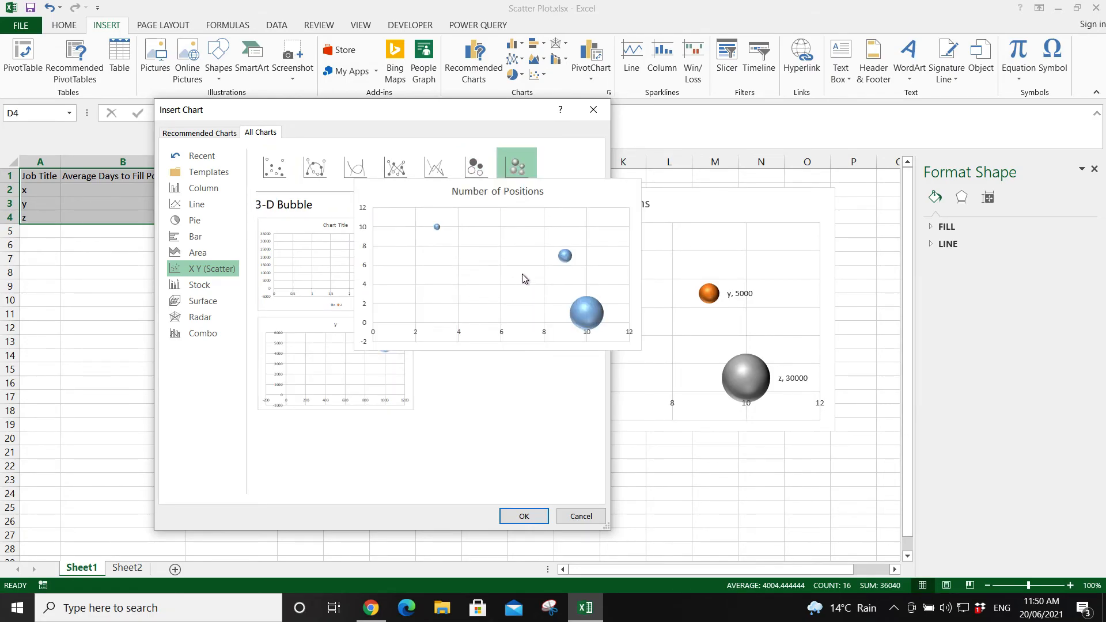
click(580, 517)
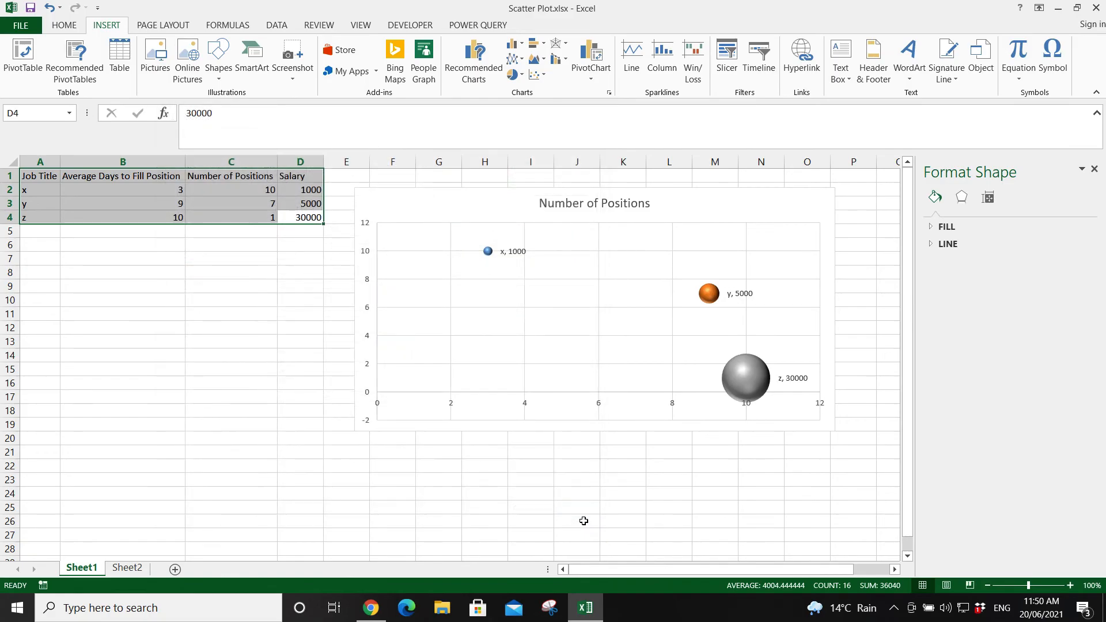